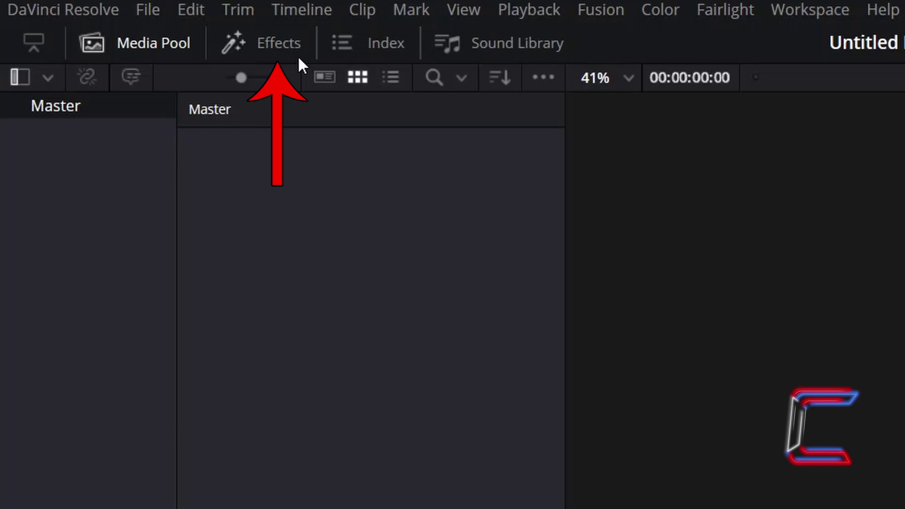
- Add a Text+ title at the timeline start and stretch it 3 seconds longer to 08:00
click(299, 58)
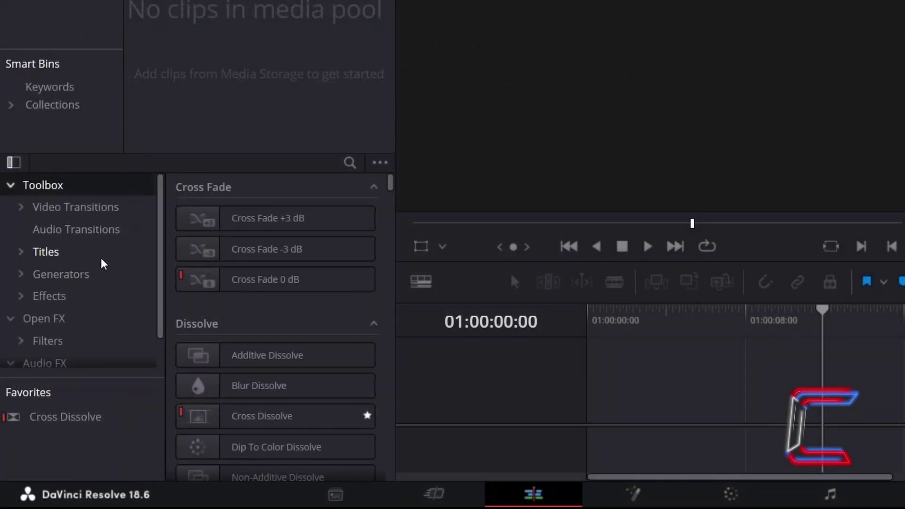
click(103, 262)
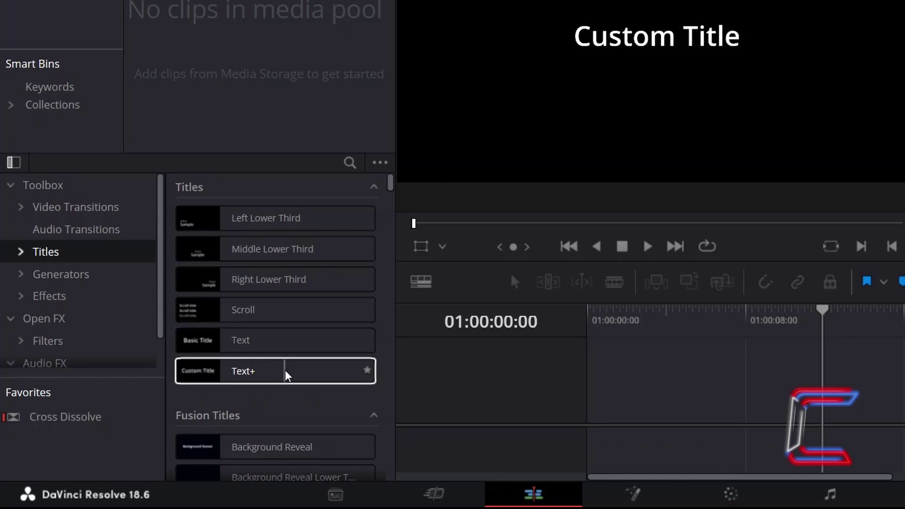
drag(288, 375, 597, 397)
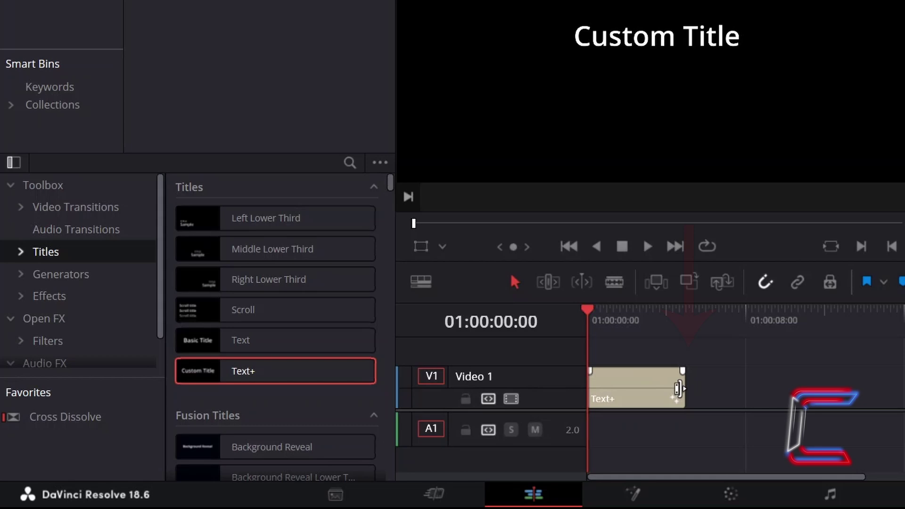
drag(679, 389, 738, 389)
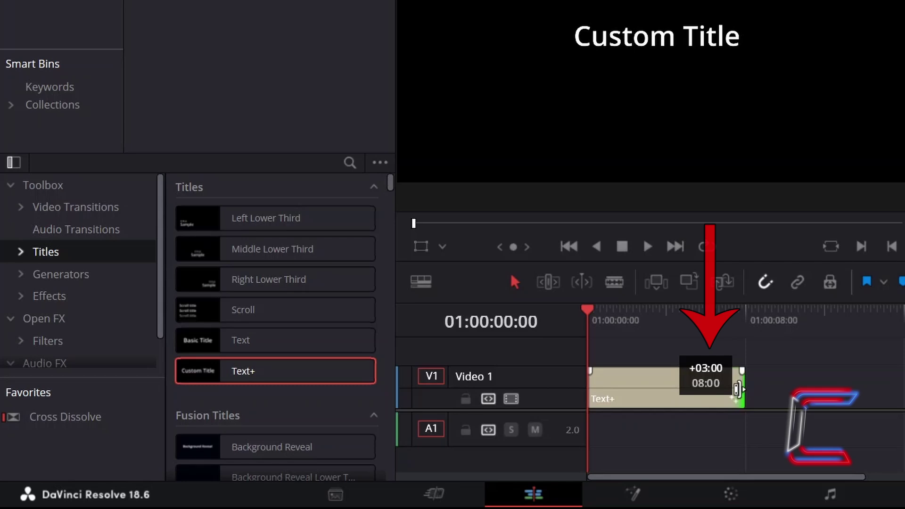
- Lengthen the Text+ clip further and replace the placeholder text with 'ICE TEXT'
drag(738, 388, 783, 389)
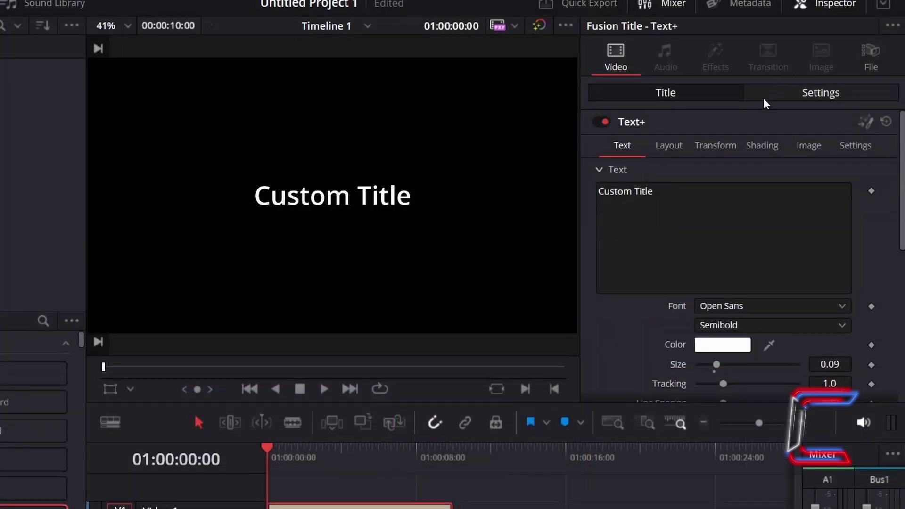
triple_click(679, 194)
text(ICE )
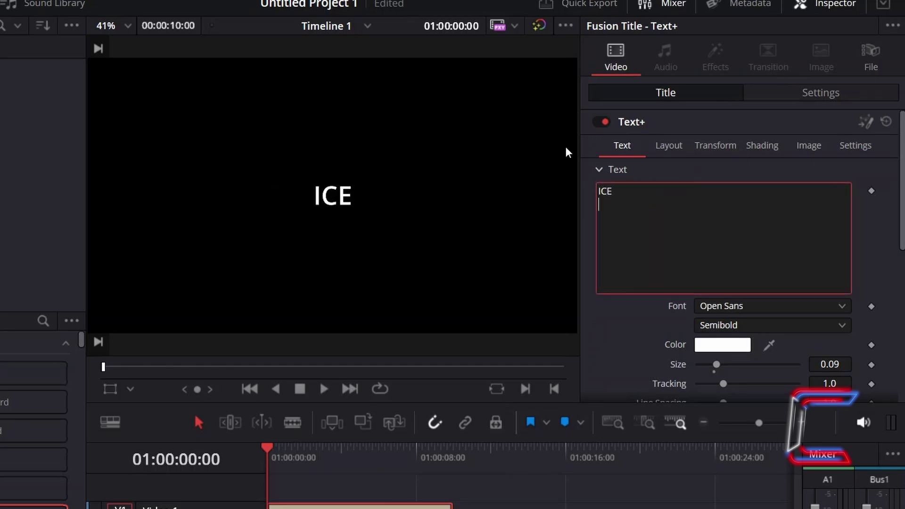
text(TEXT)
- Set the title font to Showcard Gothic and the text size to 0.24
click(773, 306)
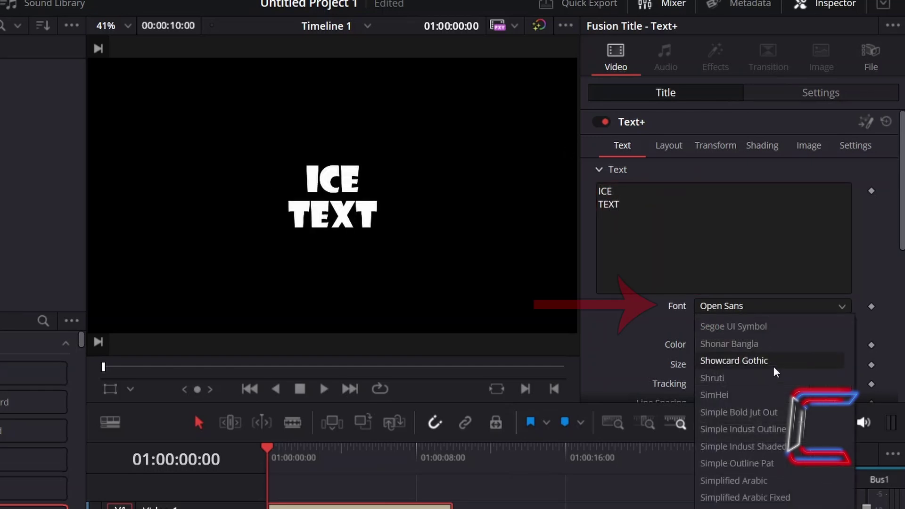
click(774, 363)
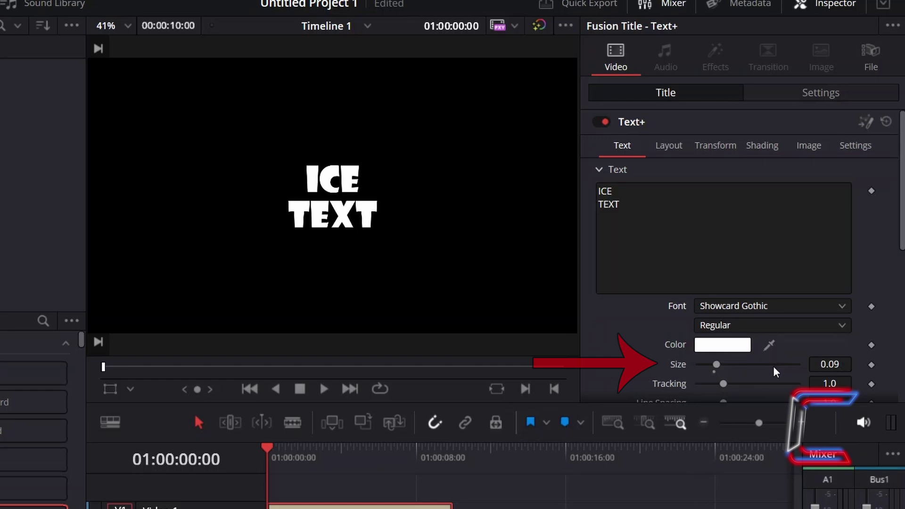
click(845, 363)
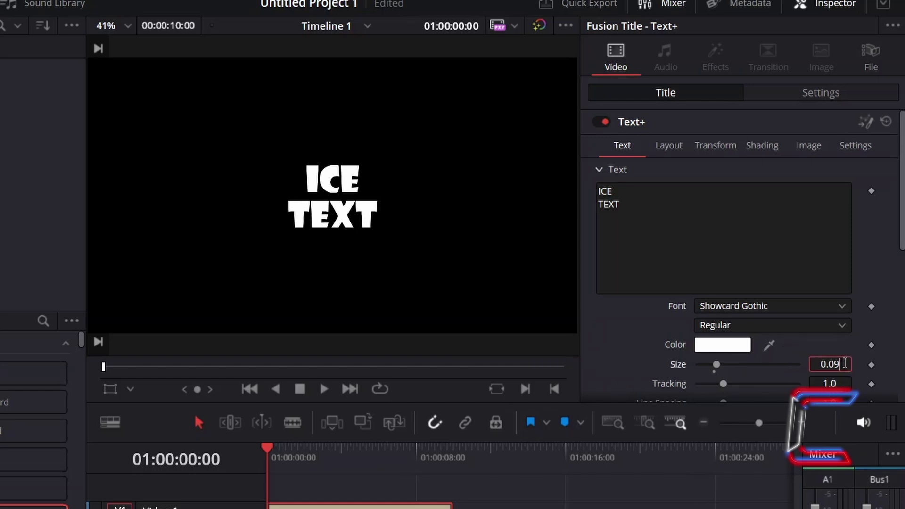
key(BackSpace)
key(BackSpace)
text(24)
key(Tab)
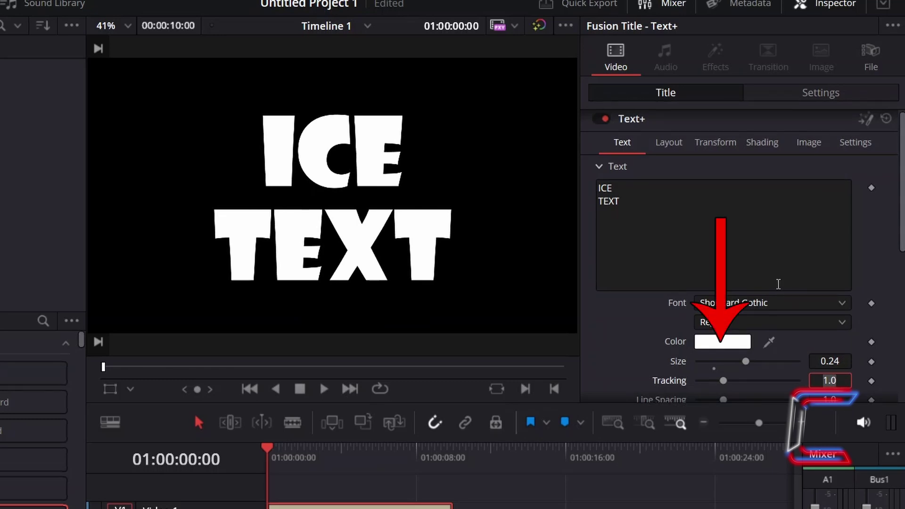
- Change the title text colour to light blue #66b7ff
click(733, 344)
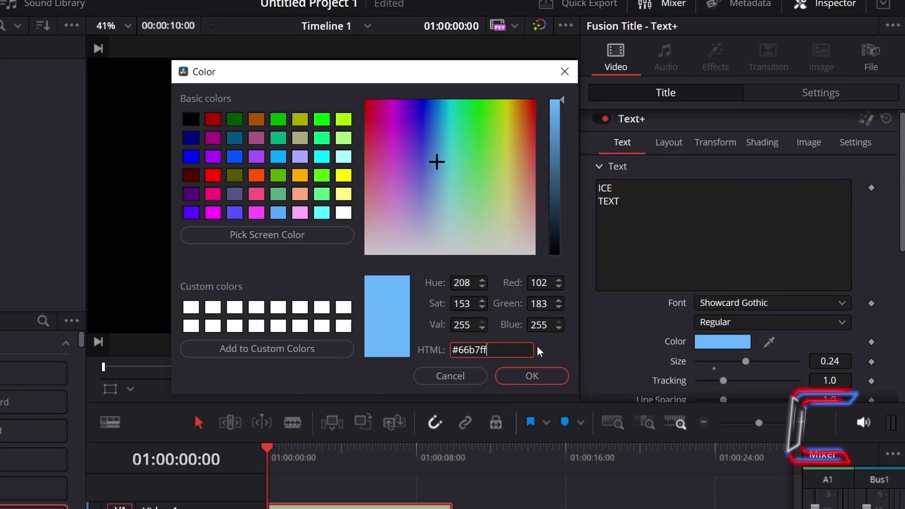
click(547, 372)
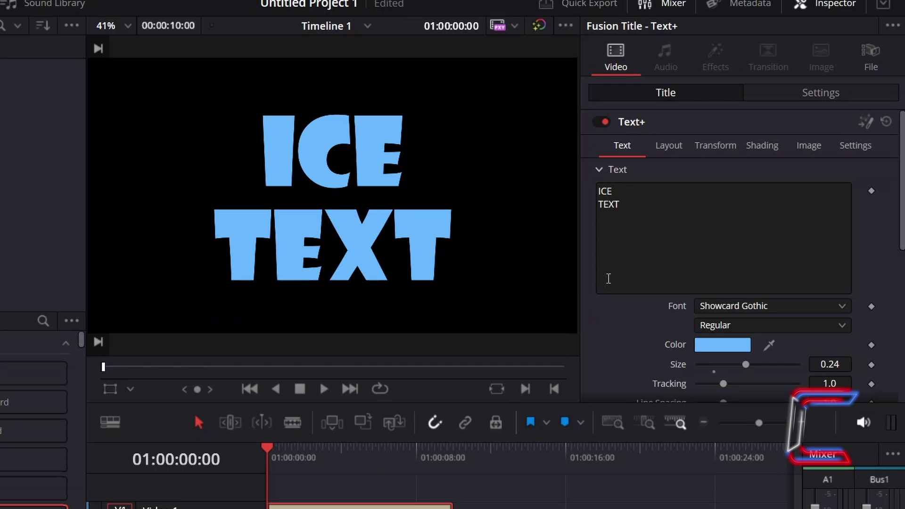
- Set the title's Rotation X value to 20 in the Transform settings
click(716, 145)
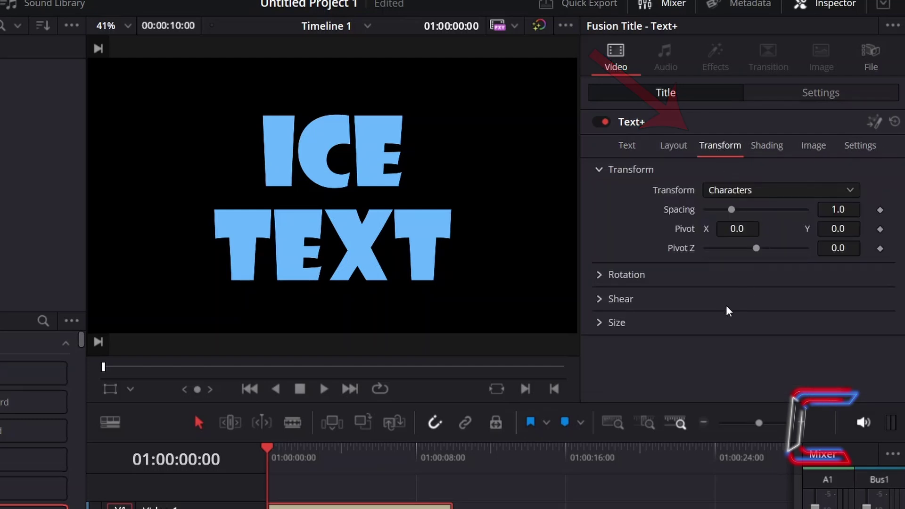
click(601, 169)
click(602, 201)
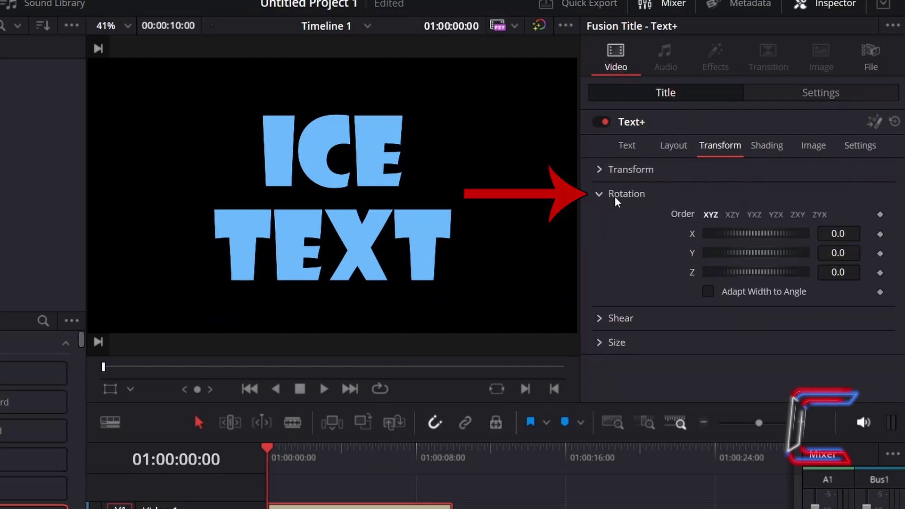
click(847, 233)
double_click(847, 233)
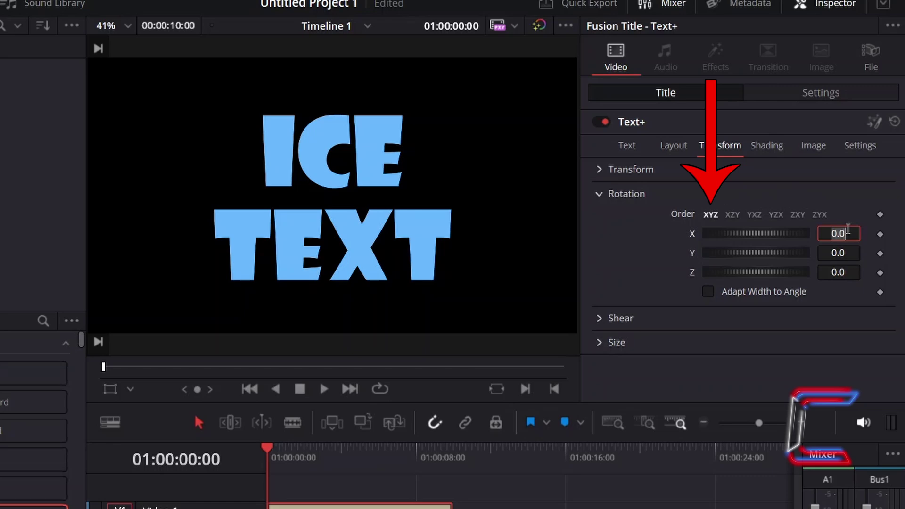
text(20)
key(Tab)
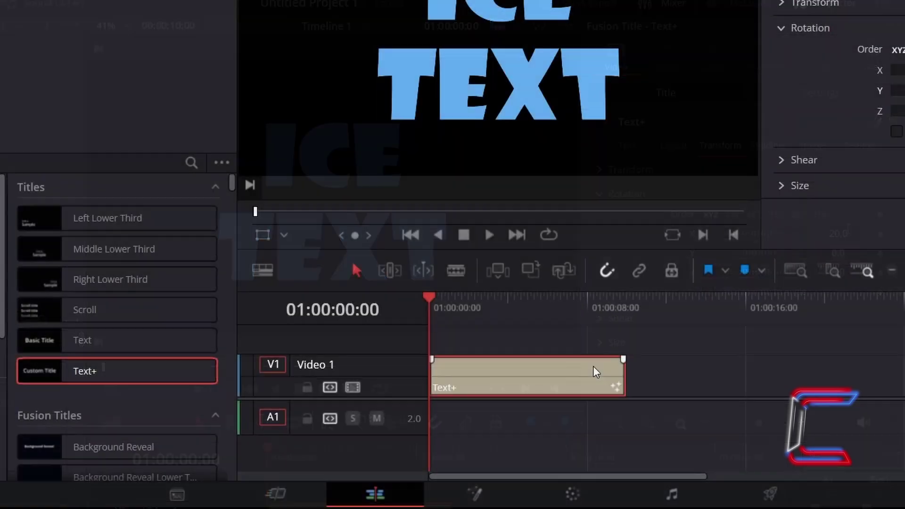
- Open the Text+ clip in Fusion, unlink Template from MediaOut1, and wire it into a new Merge1
right_click(559, 363)
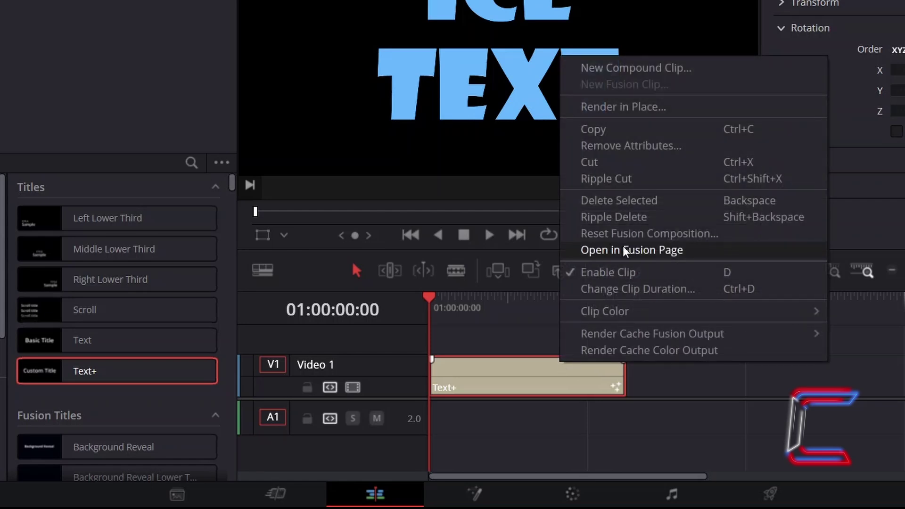
click(687, 252)
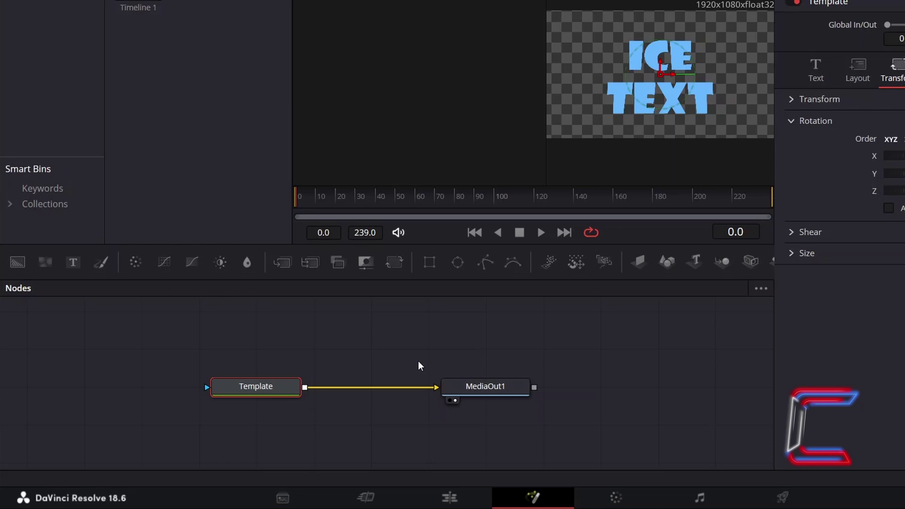
click(409, 388)
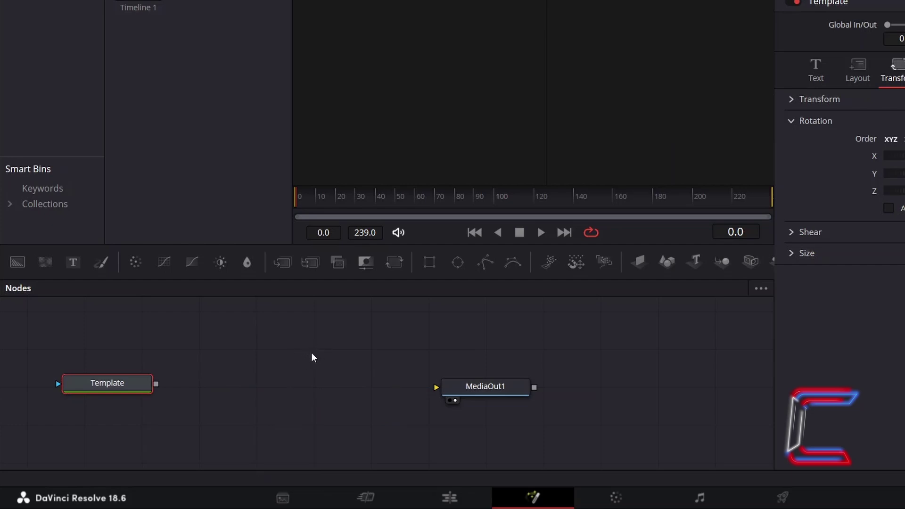
click(283, 263)
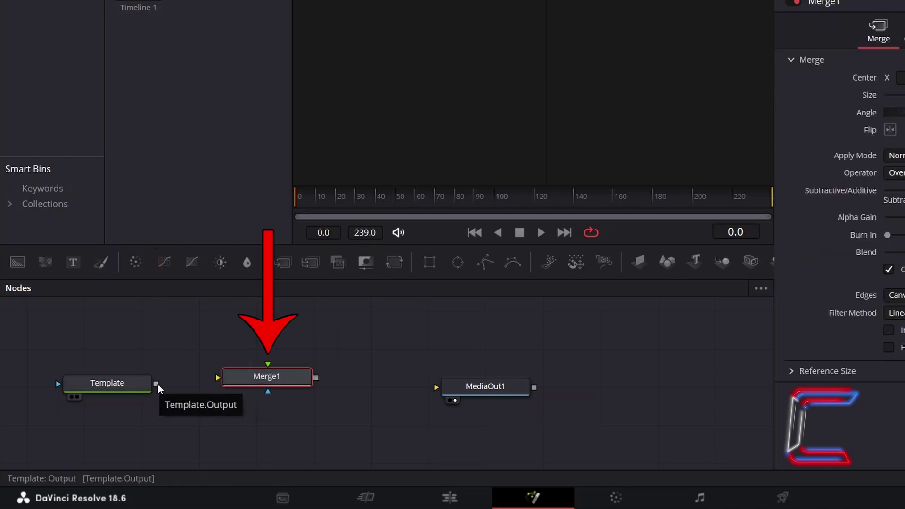
drag(158, 384, 275, 390)
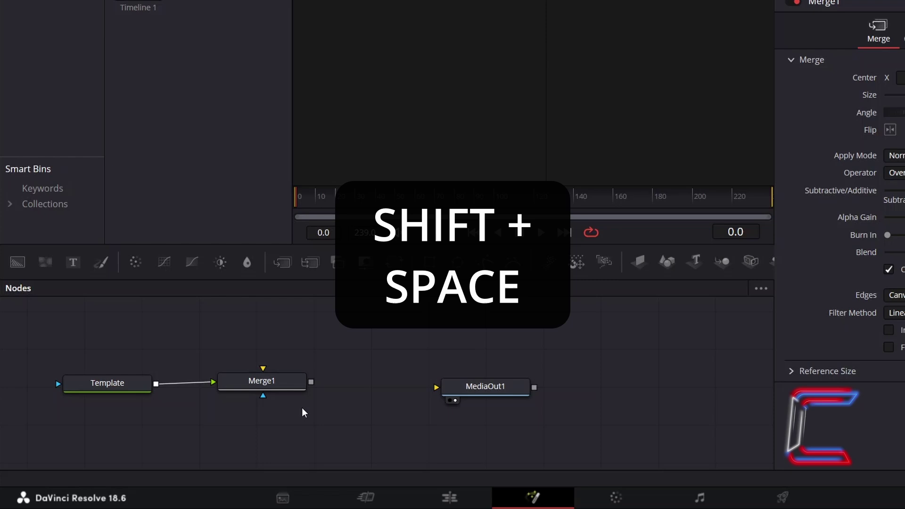
- Add a FastNoise tool and connect FastNoise1 to Merge1's background input
key(shift+space)
text(FastNoise)
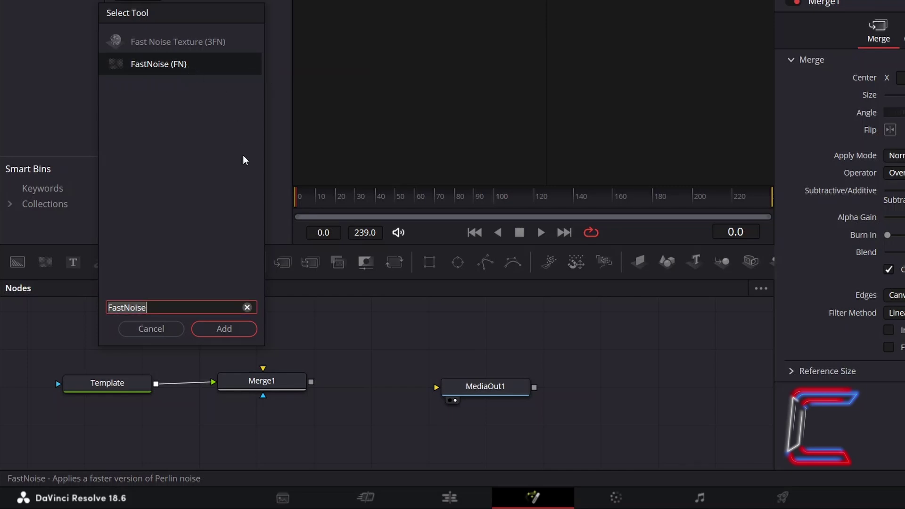
click(242, 328)
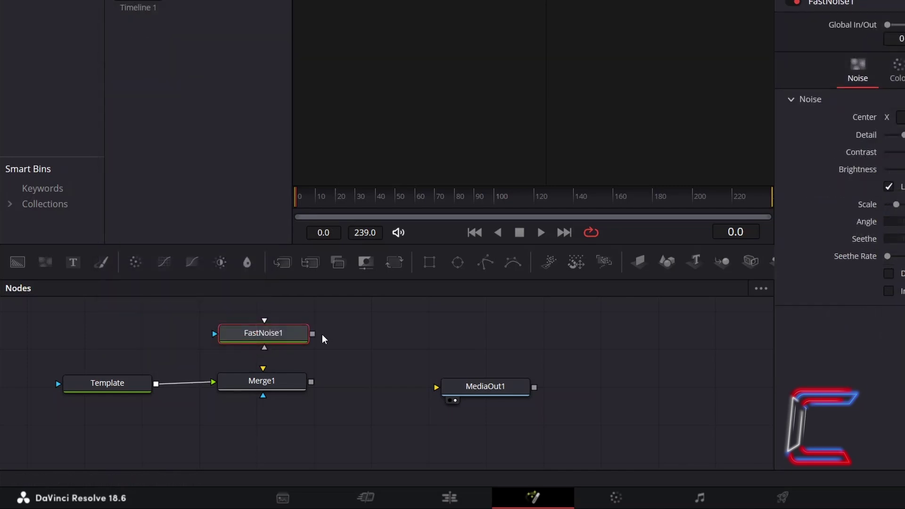
mouse_move(313, 333)
mouse_down()
mouse_move(298, 359)
mouse_move(263, 369)
mouse_up()
- View FastNoise1 and set its noise Detail to 100
click(233, 347)
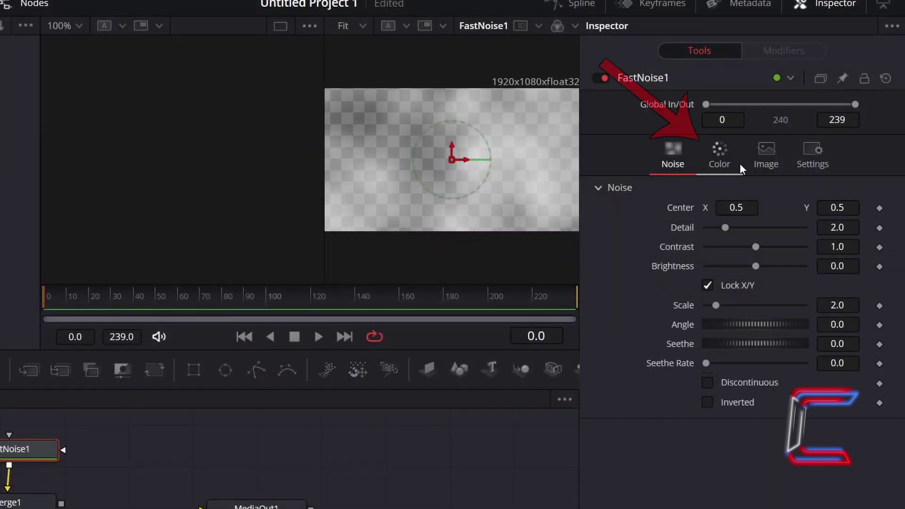
click(722, 140)
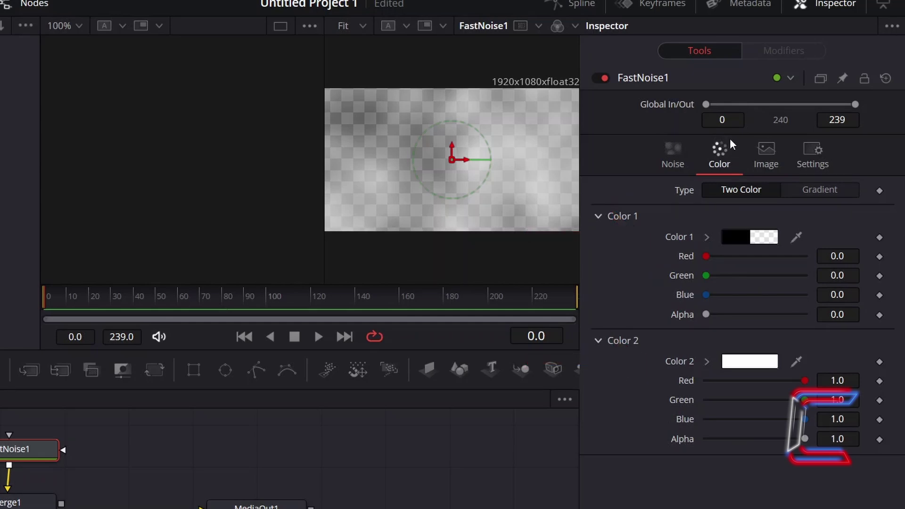
click(686, 151)
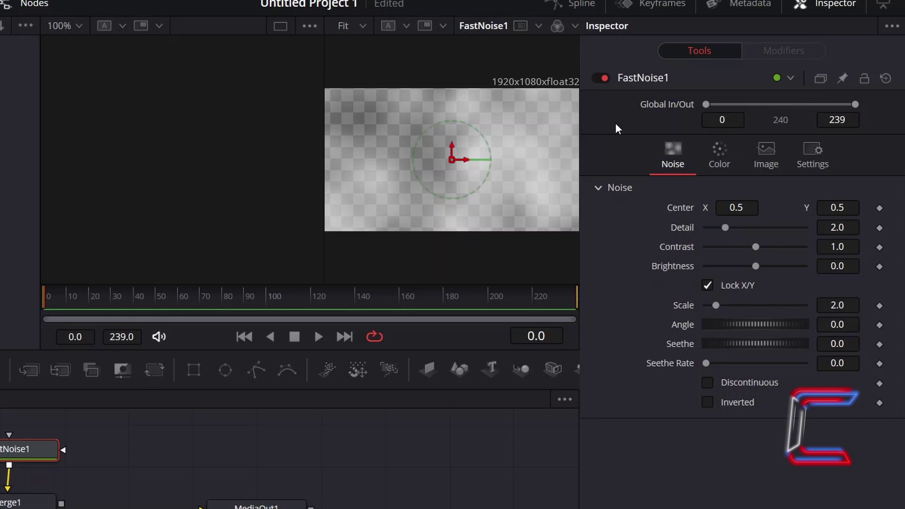
click(854, 228)
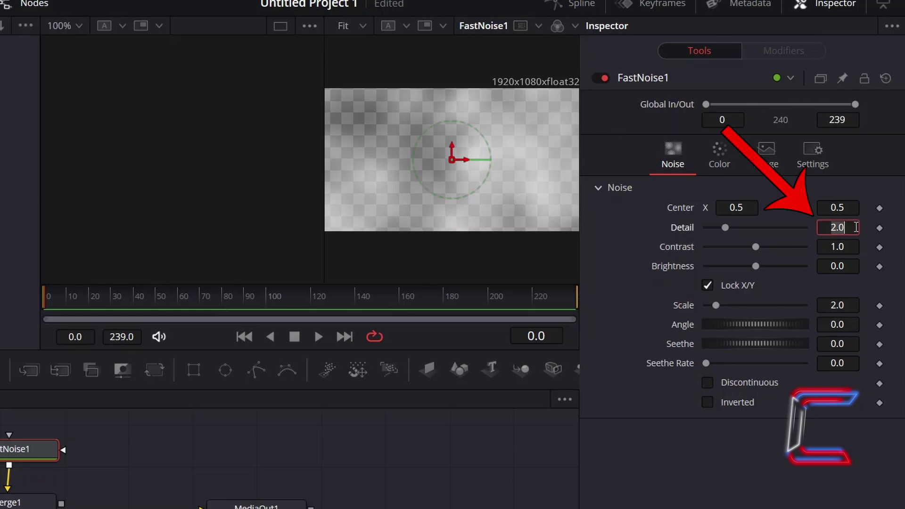
text(100)
key(Tab)
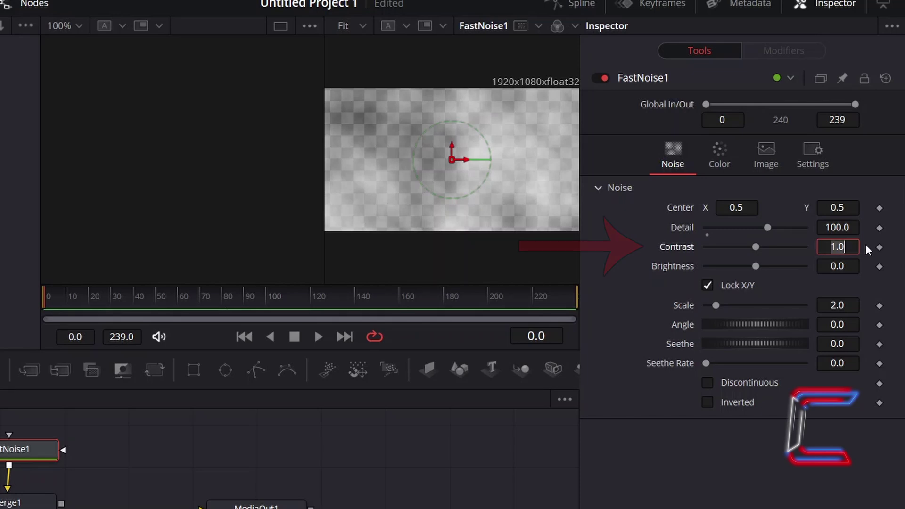
- Set FastNoise1 Contrast to 1.5, Brightness to 0.3 and Scale to 100
text(1.)
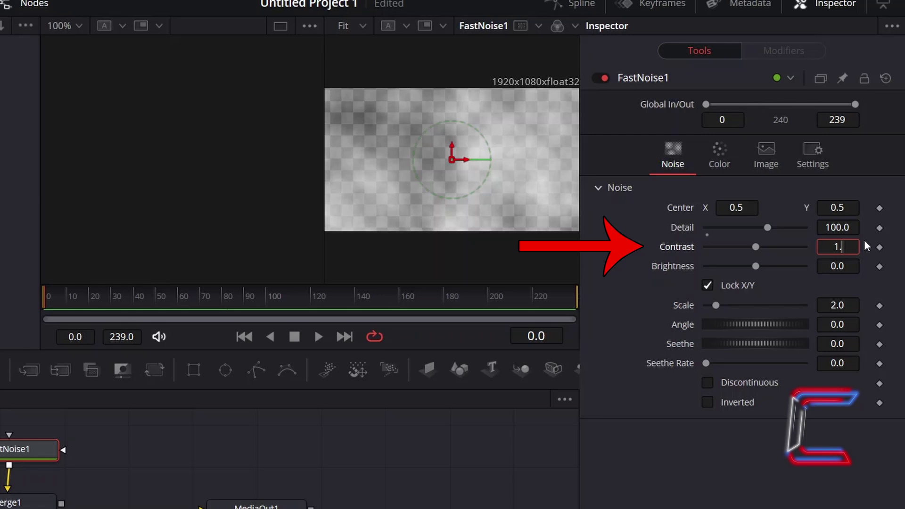
text(5)
key(Tab)
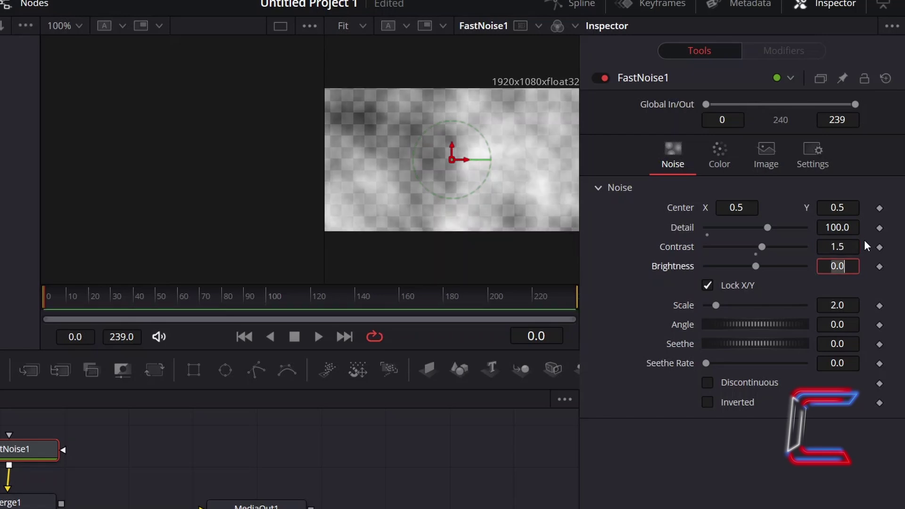
text(.3)
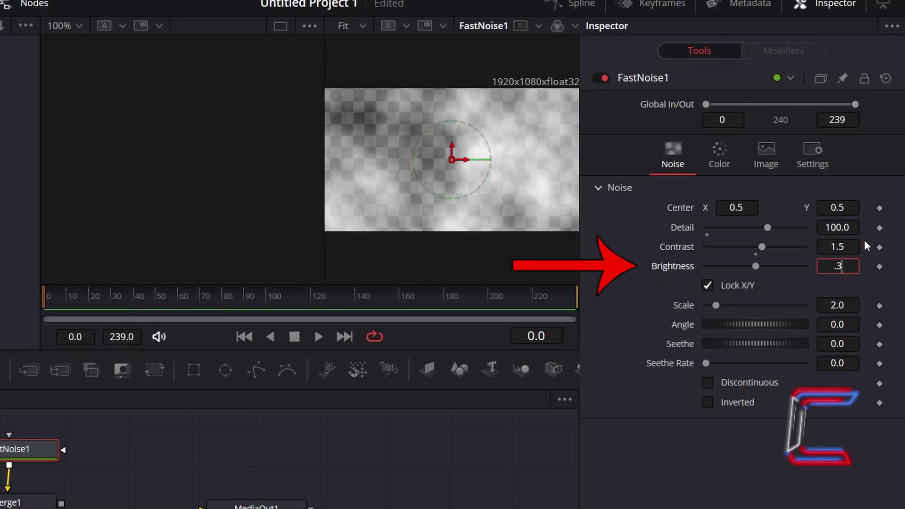
key(Tab)
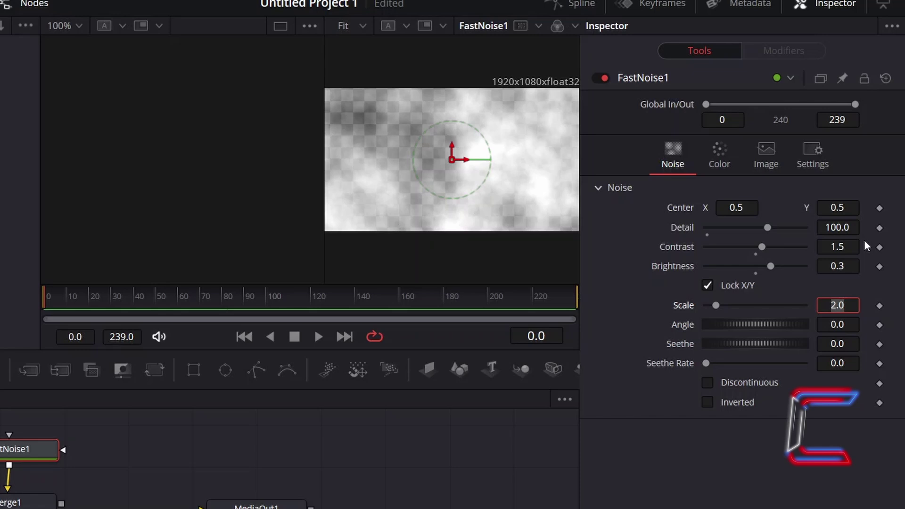
text(1)
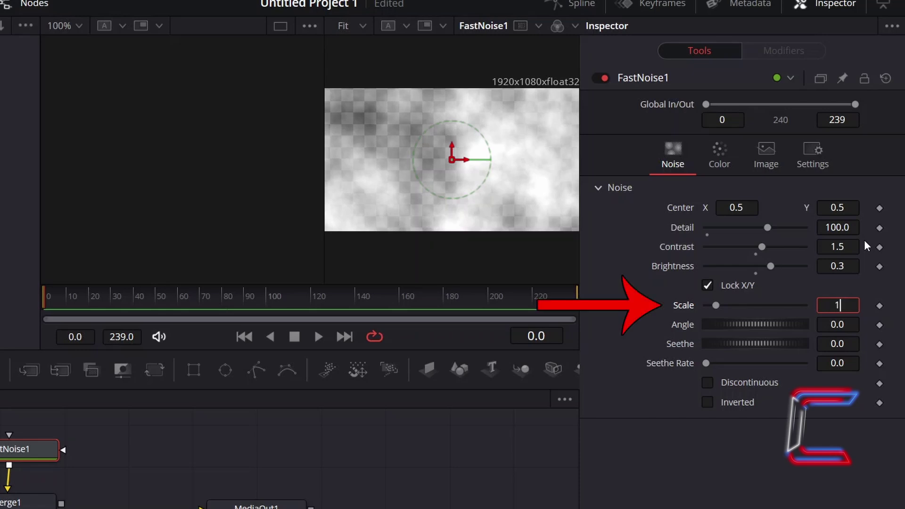
text(00)
key(Tab)
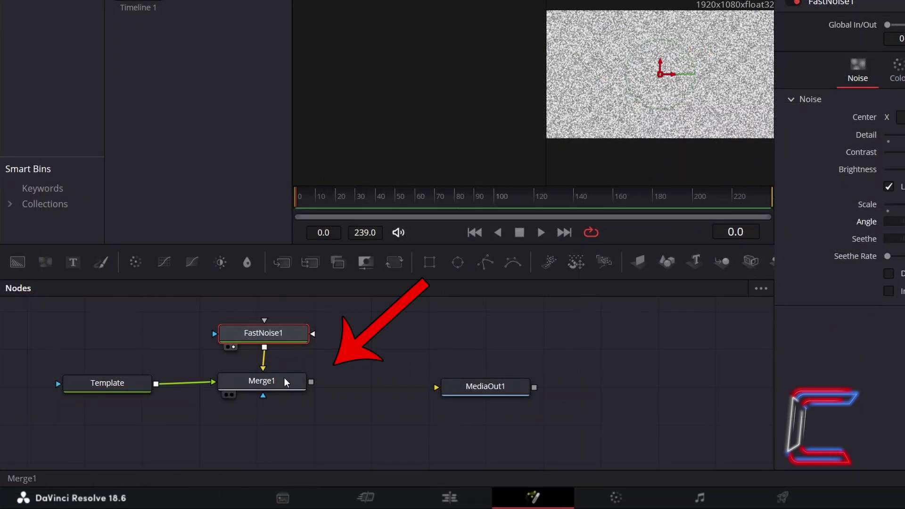
- View Merge1 and set its Operator to In so noise appears only inside the letters
click(30, 500)
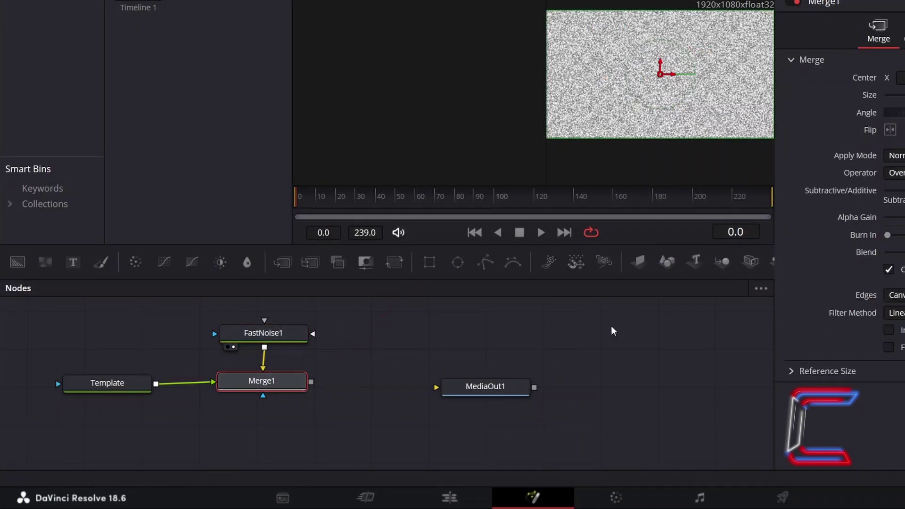
click(233, 395)
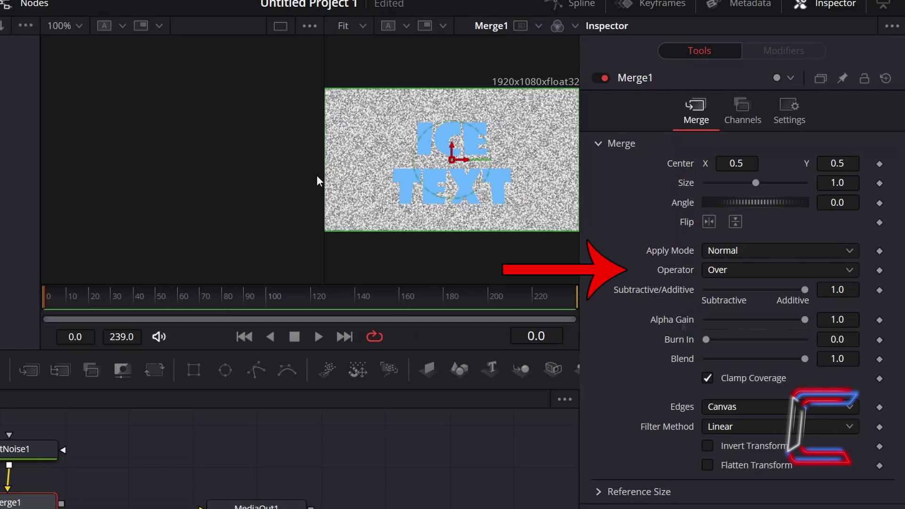
click(722, 271)
click(746, 304)
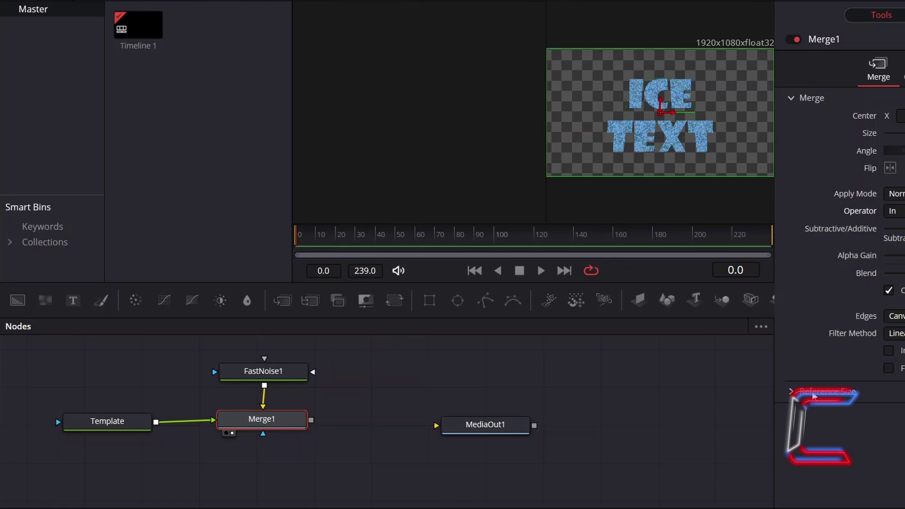
- Insert a Soft Glow after Merge1 with Threshold 0.1 and Gain 1.25
key(shift+space)
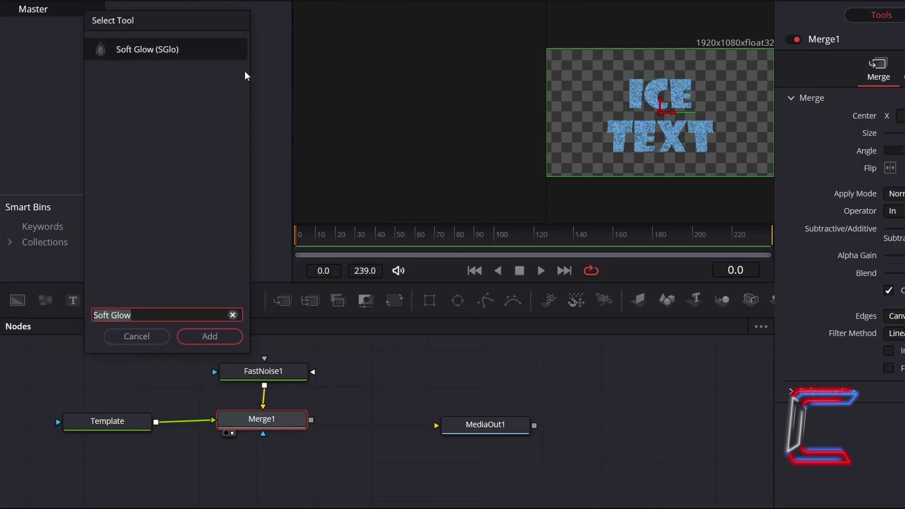
click(238, 339)
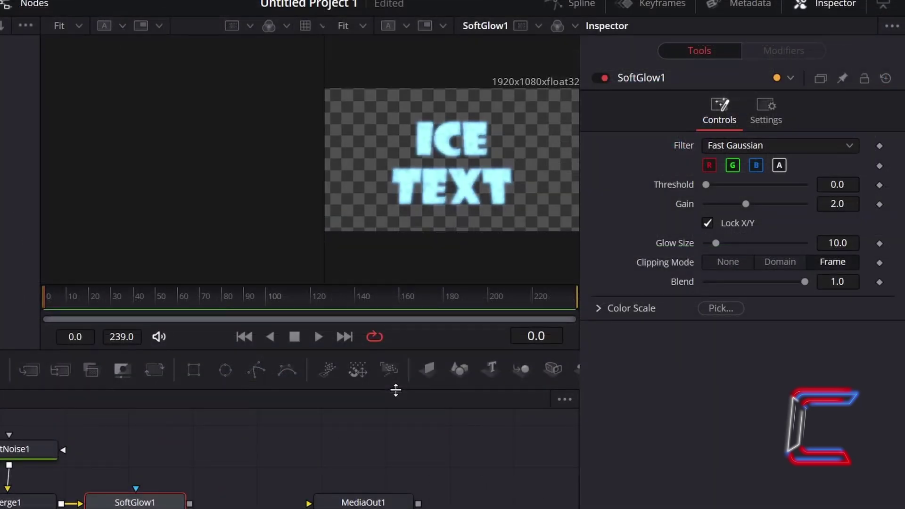
click(850, 184)
key(BackSpace)
text(1)
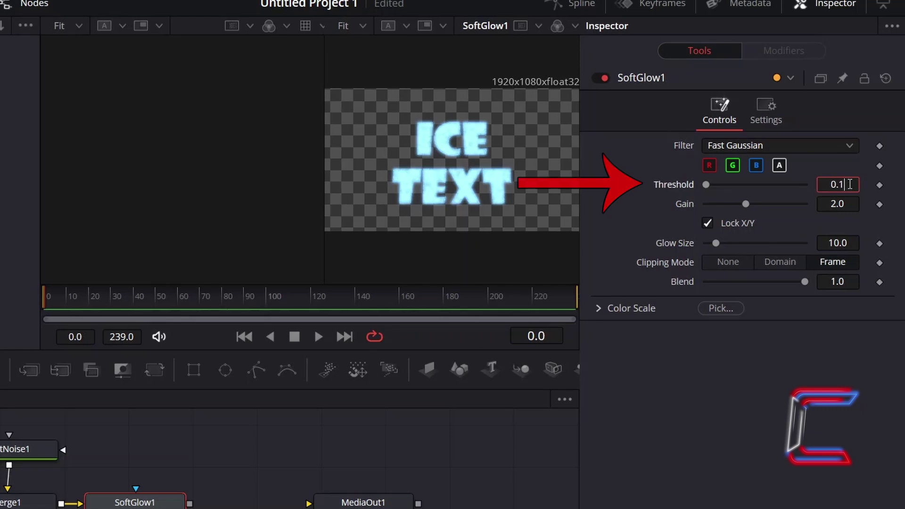
key(Tab)
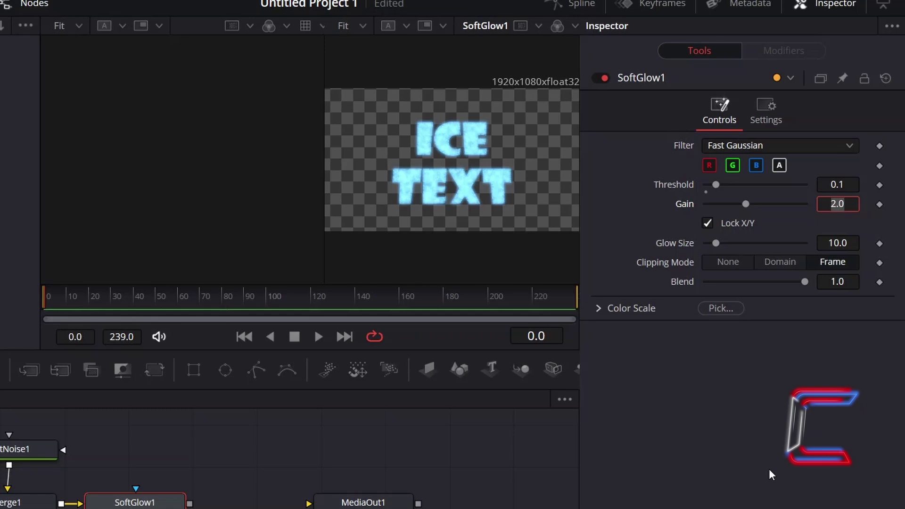
text(1.2)
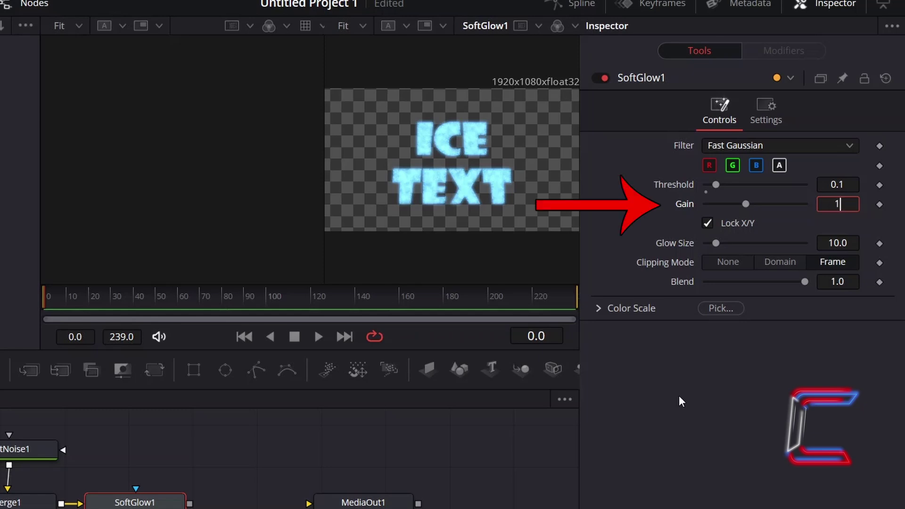
text(5)
key(Tab)
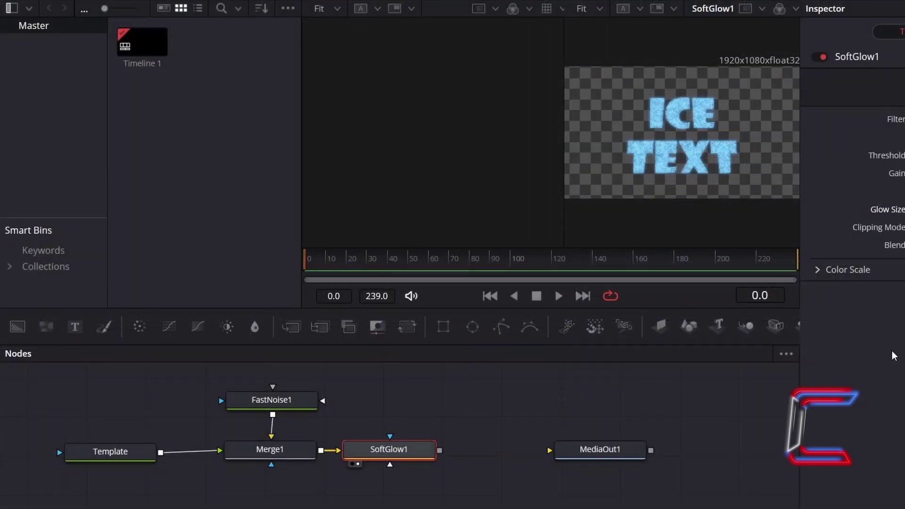
- Insert a Rays effect after SoftGlow1 and connect Rays1's output to MediaOut1
key(shift+space)
text(Rays)
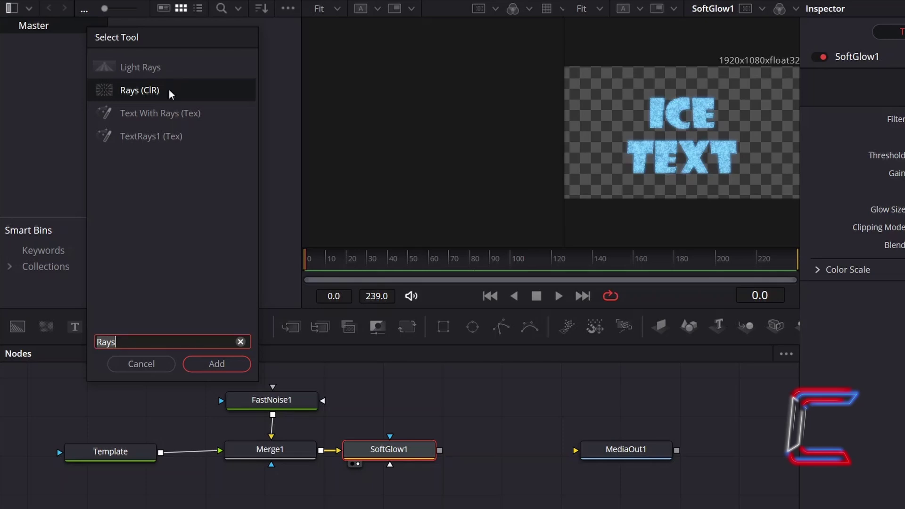
click(231, 362)
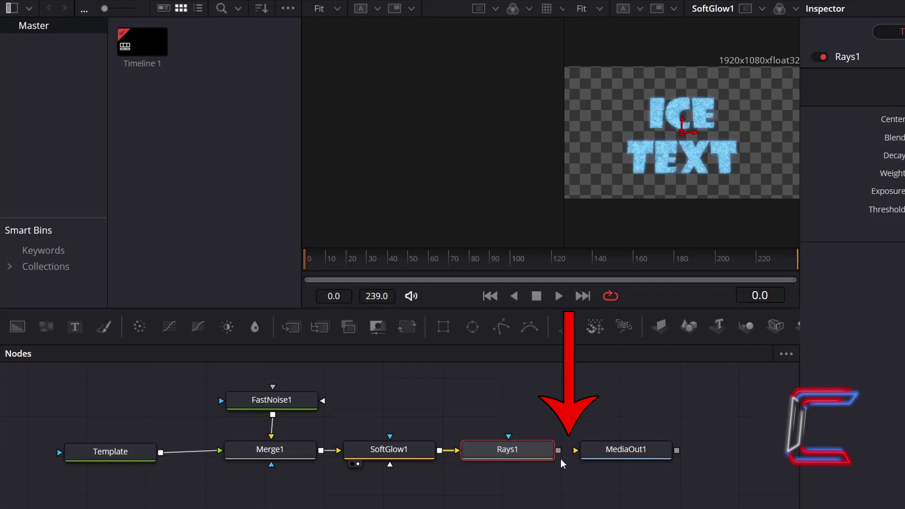
drag(558, 450, 576, 452)
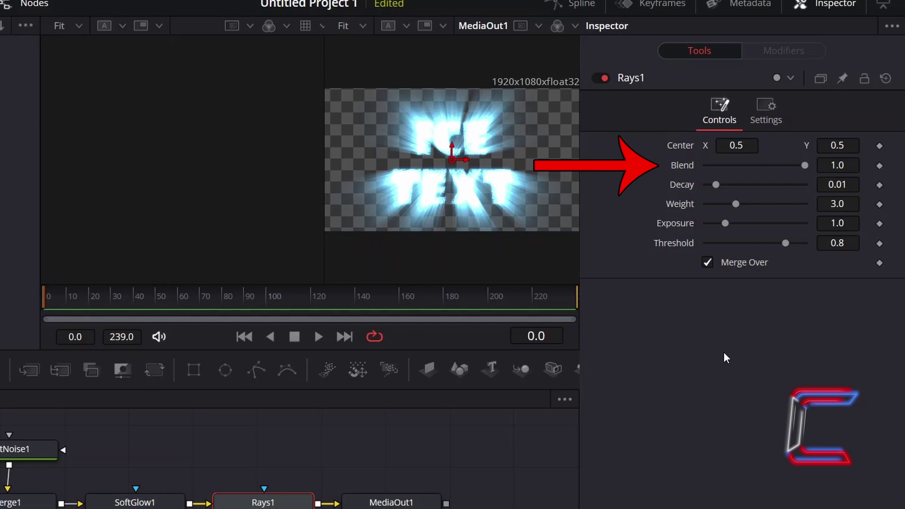
- Set Rays1 Blend to 0.5 and Center Y to 0.25, leaving Decay at 0.01
click(838, 165)
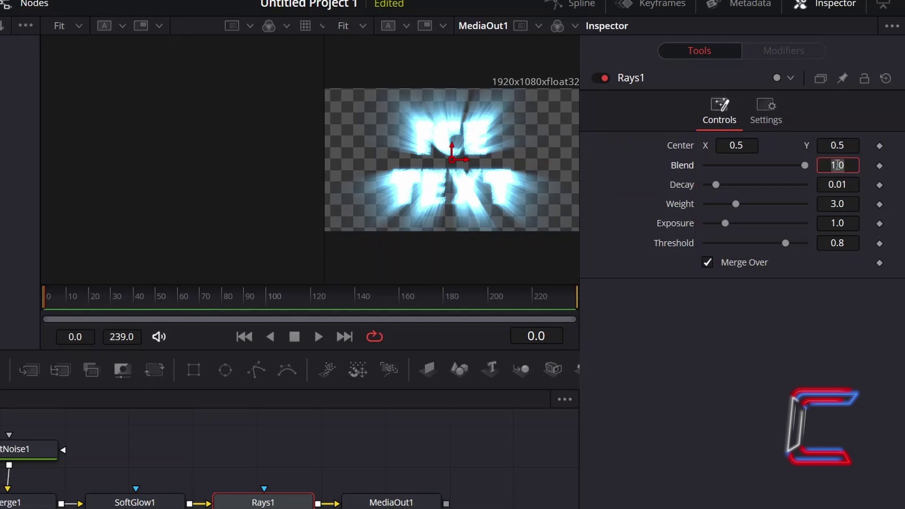
text(0.5)
key(Tab)
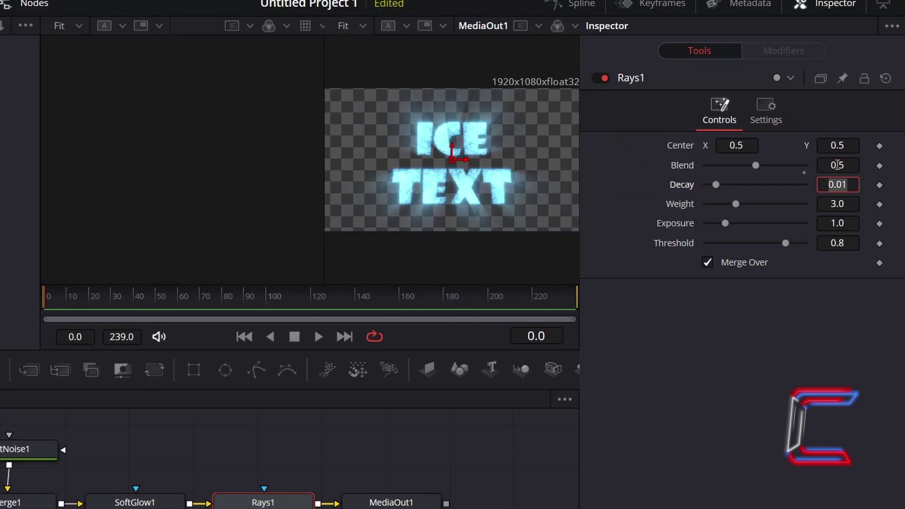
click(754, 365)
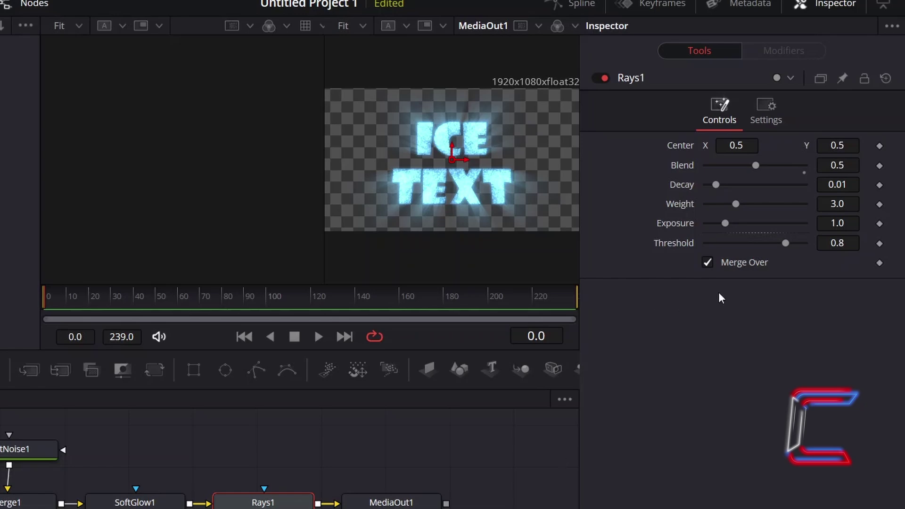
click(853, 142)
text(0.25)
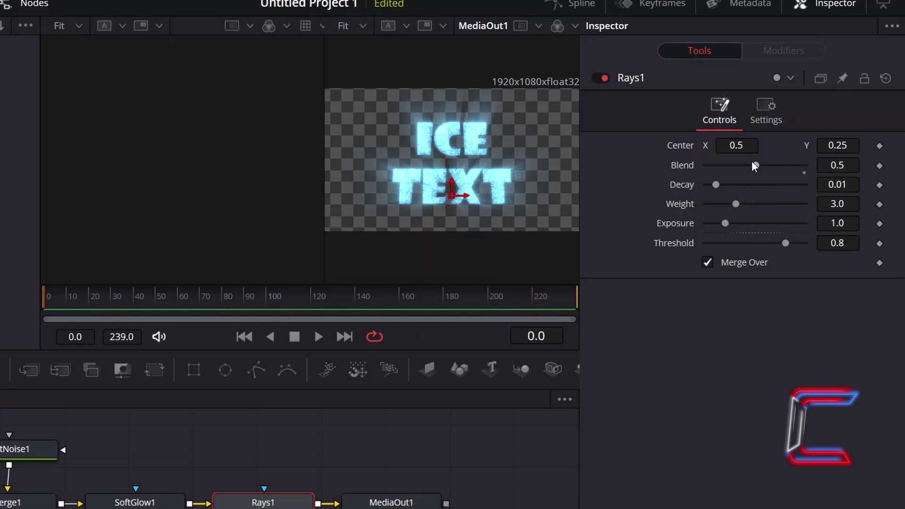
- Set Rays1 Center X to 0.6 and add a Center keyframe at frame 0
click(749, 147)
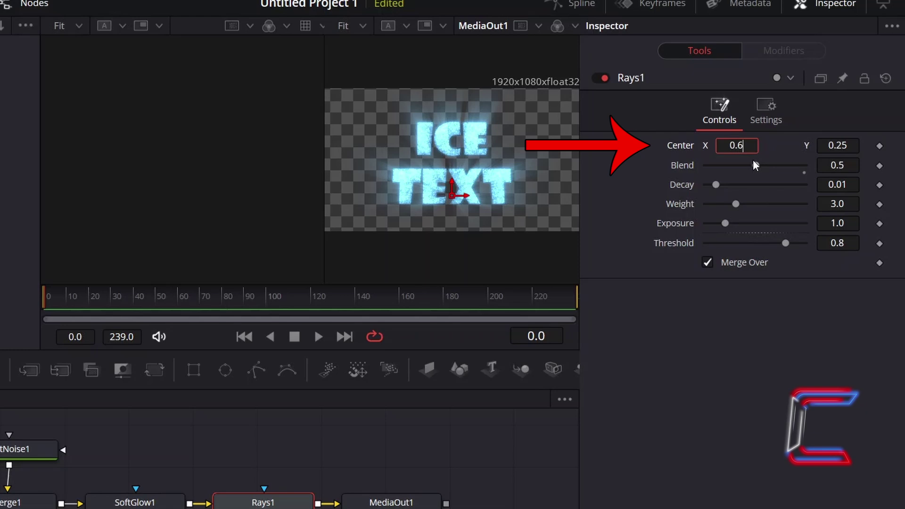
key(Tab)
click(855, 348)
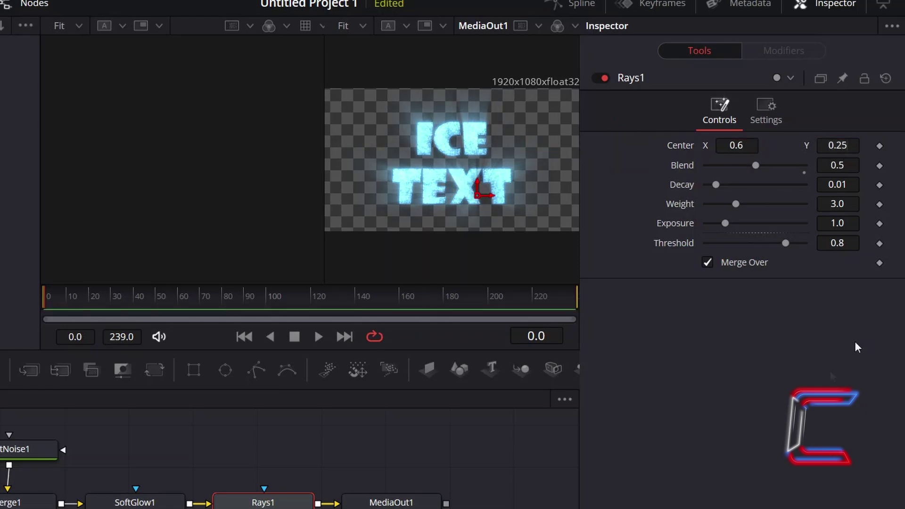
click(880, 145)
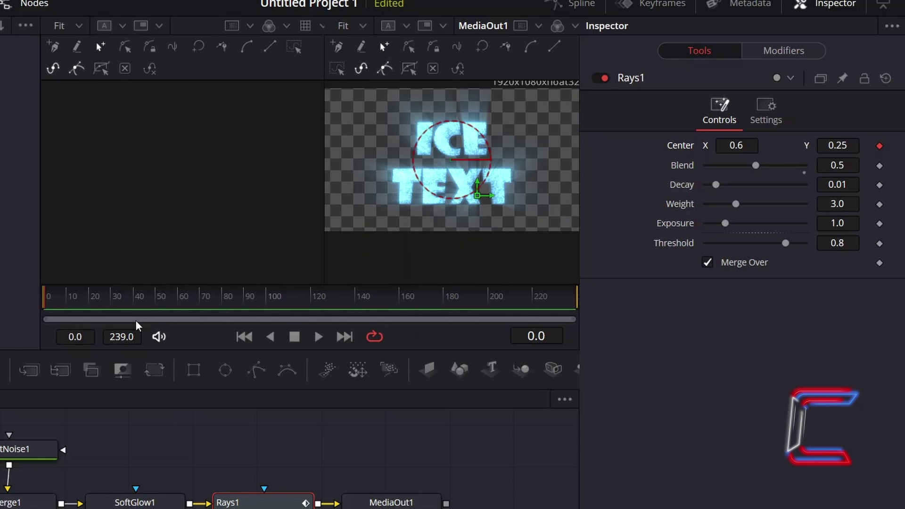
- At frame 239, set Rays1 Center X to 0.4 to create the second keyframe
drag(61, 300, 580, 345)
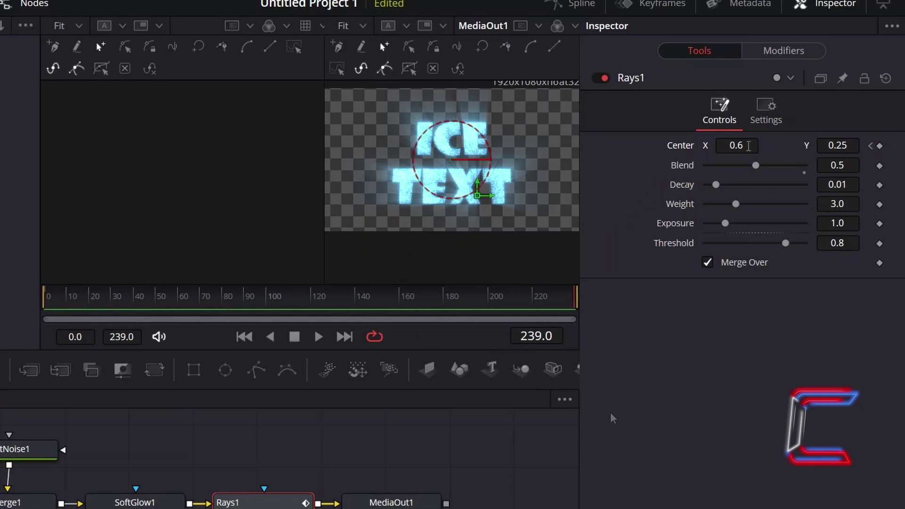
click(748, 146)
text(0.4)
key(Tab)
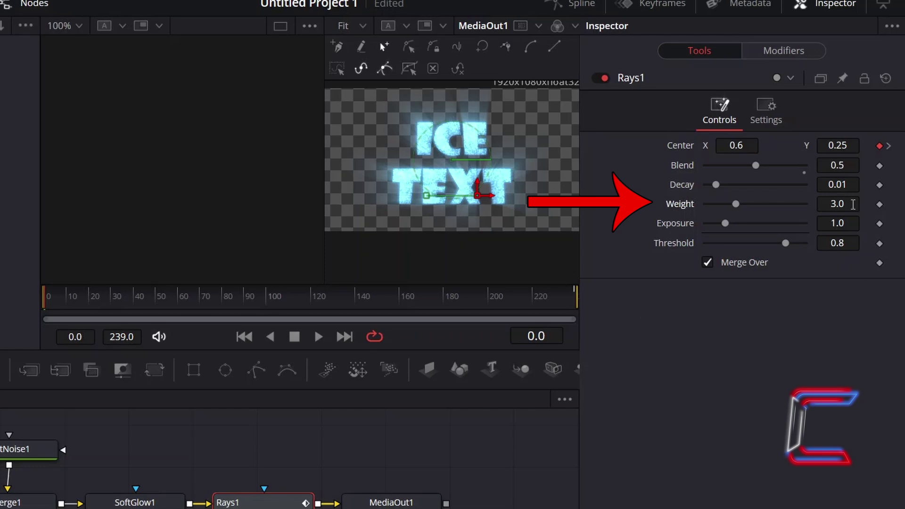
- Change the Rays1 Weight from 3.0 to 2.1
click(856, 204)
key(BackSpace)
key(BackSpace)
key(BackSpace)
text(2.1)
key(Tab)
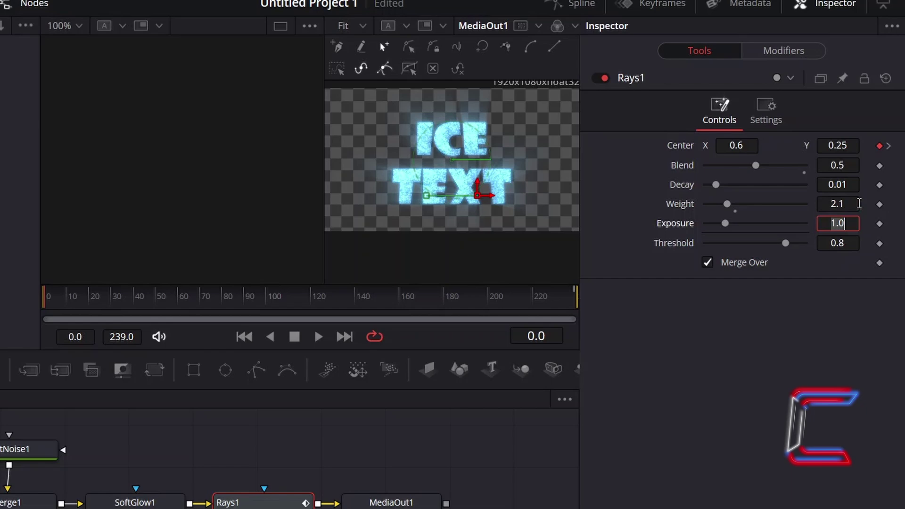